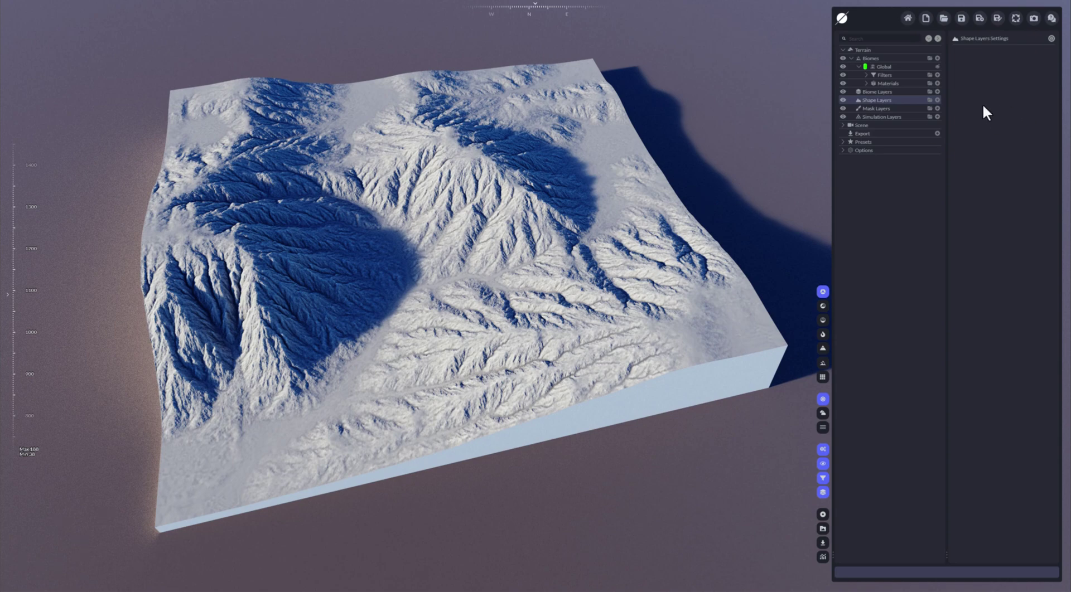
Add a Polygon Layer from the Shape Layers type list.
left_click(937, 100)
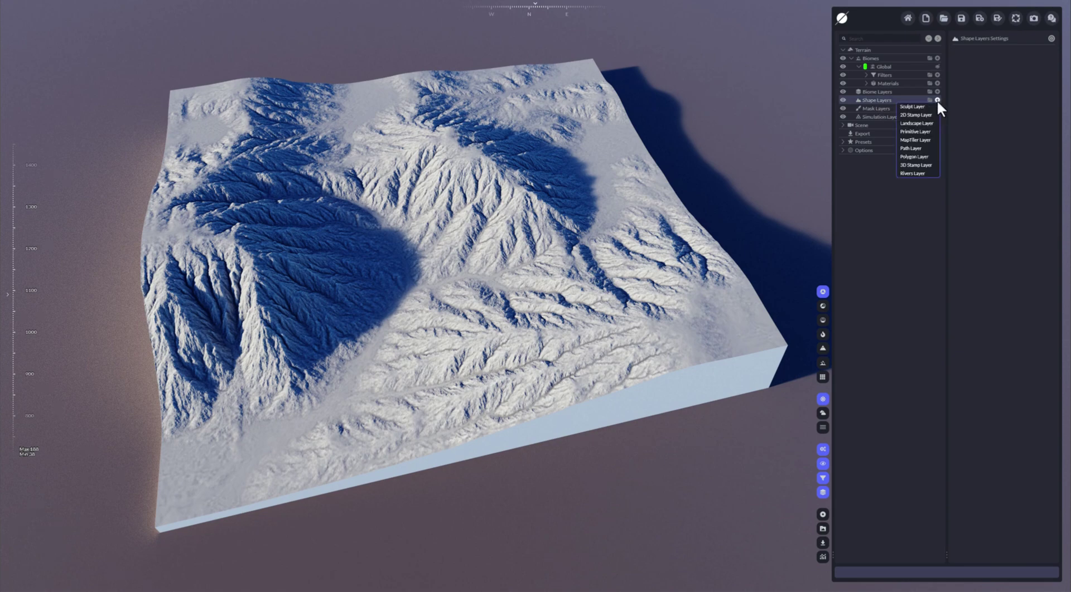
left_click(924, 156)
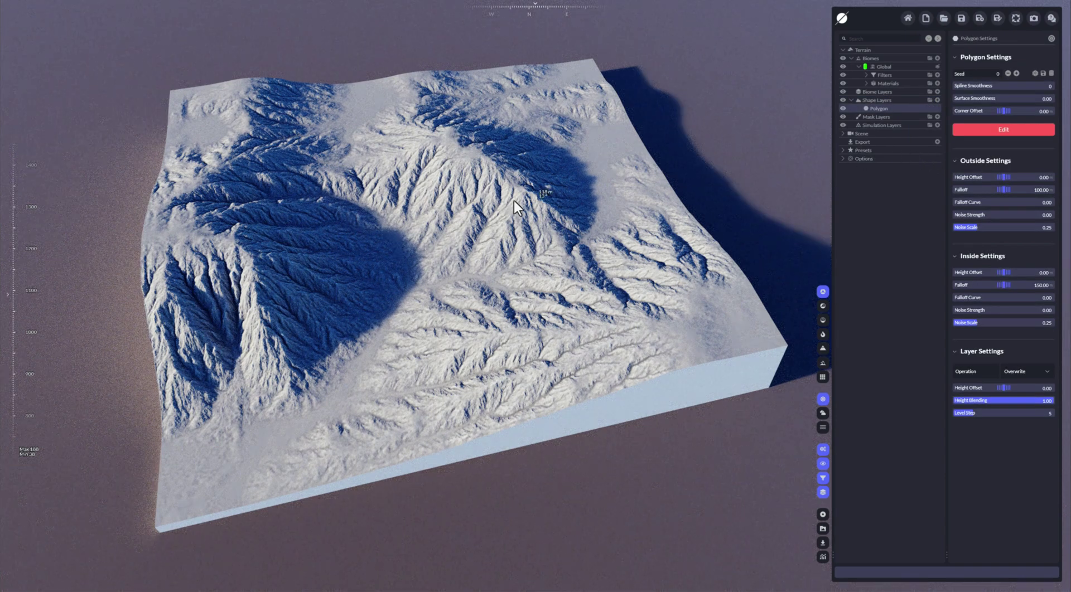
Edit the polygon and place five nodes around the terrain's centre, from left slope to lower left.
left_click(996, 129)
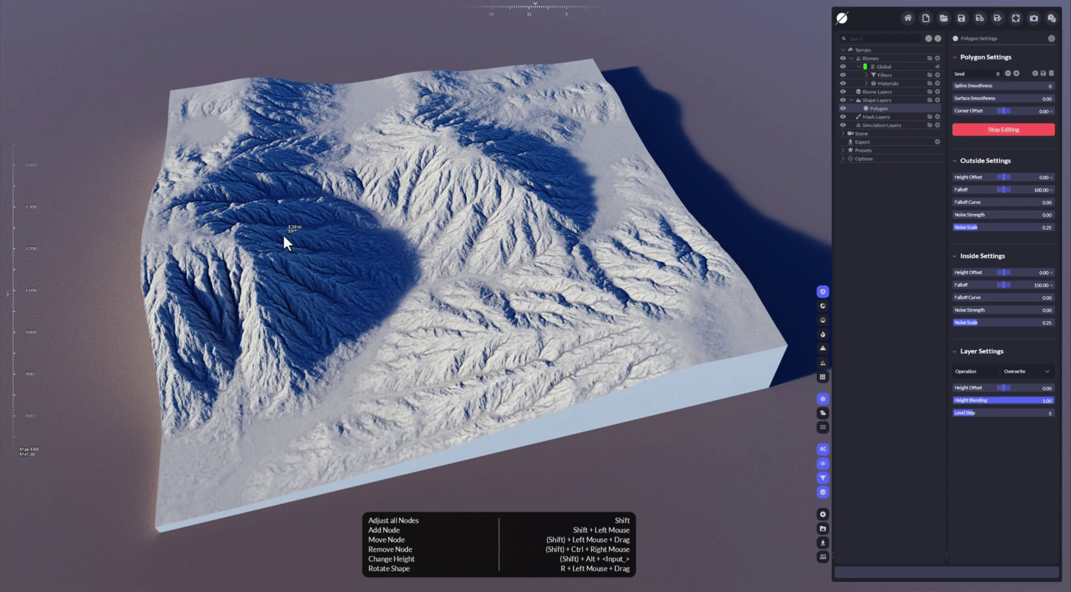
left_click(257, 238, "shift")
left_click(408, 108, "shift")
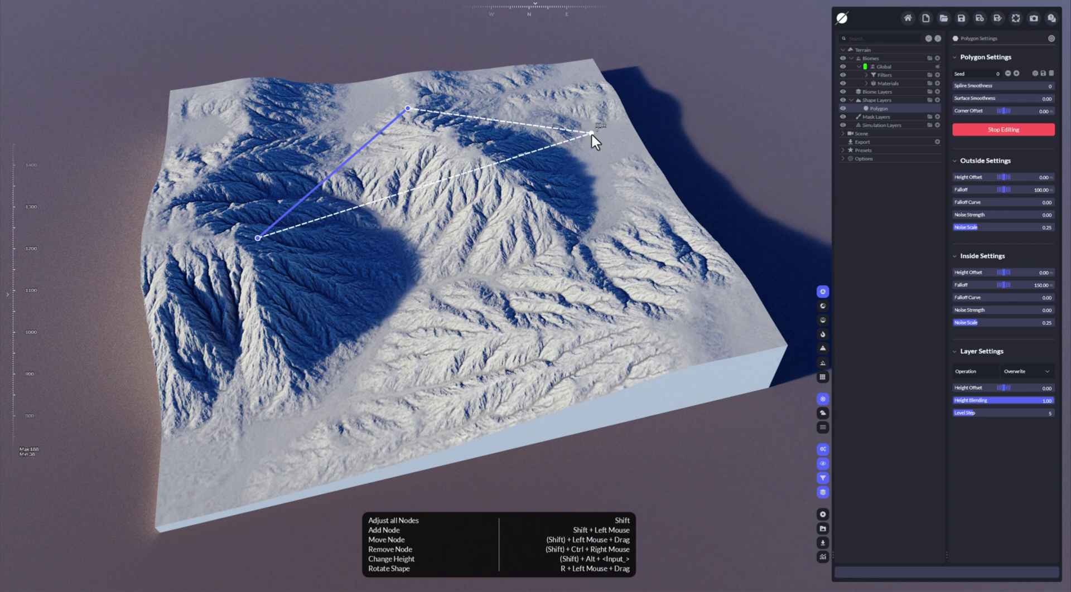
left_click(609, 129, "shift")
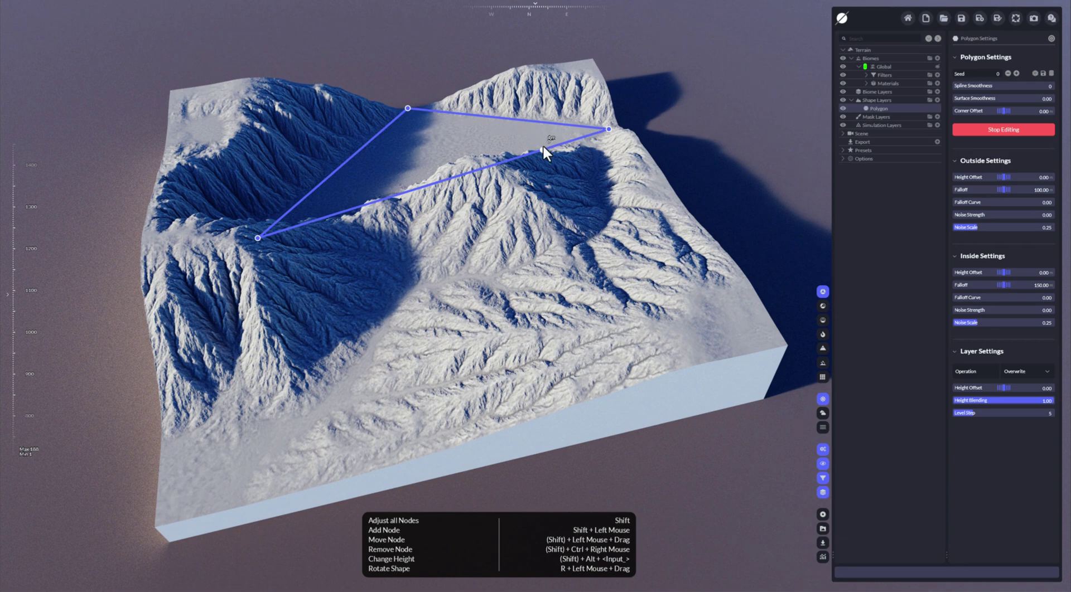
left_click(634, 284, "shift")
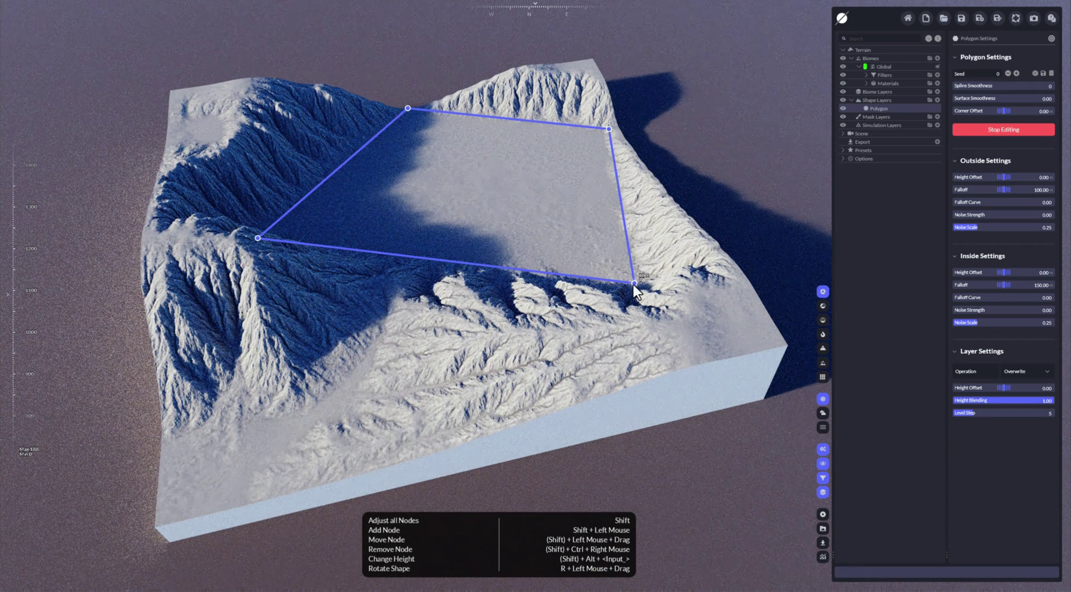
left_click(351, 405, "shift")
left_click(198, 352, "shift")
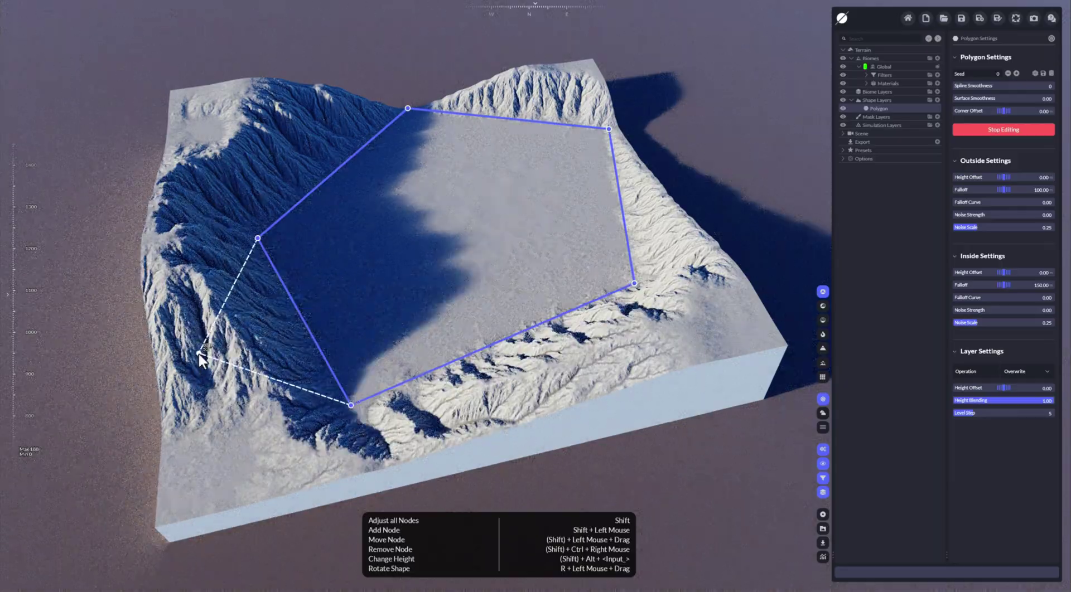
Pull the six original polygon nodes outward toward the surrounding ridges.
left_click_drag(199, 352, 161, 353)
mouse_move(257, 238)
left_mouse_down()
mouse_move(238, 215)
mouse_move(245, 227)
left_mouse_up()
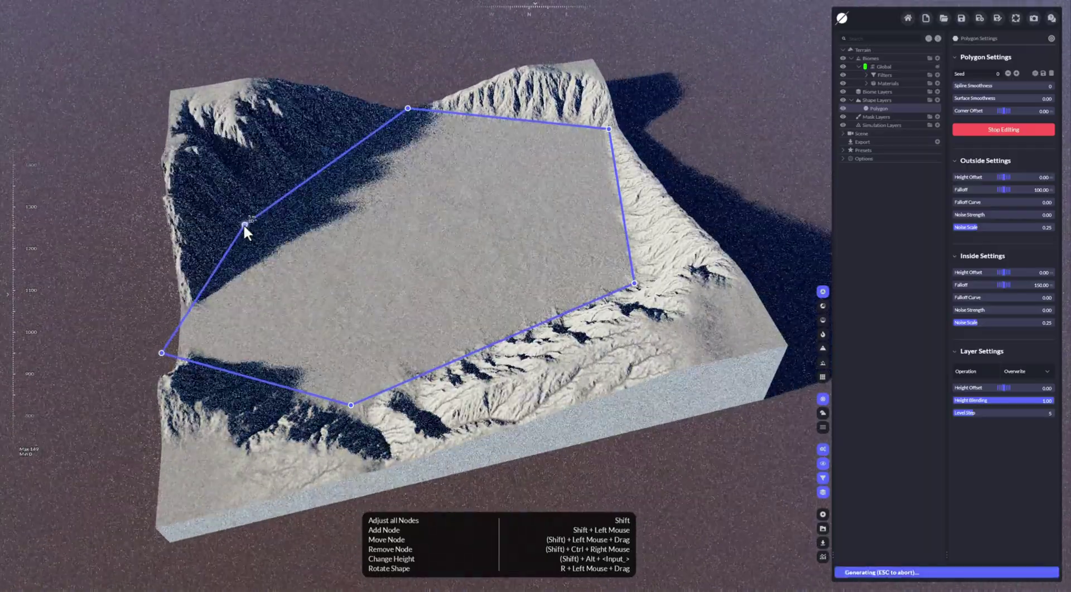
left_click_drag(408, 108, 438, 112)
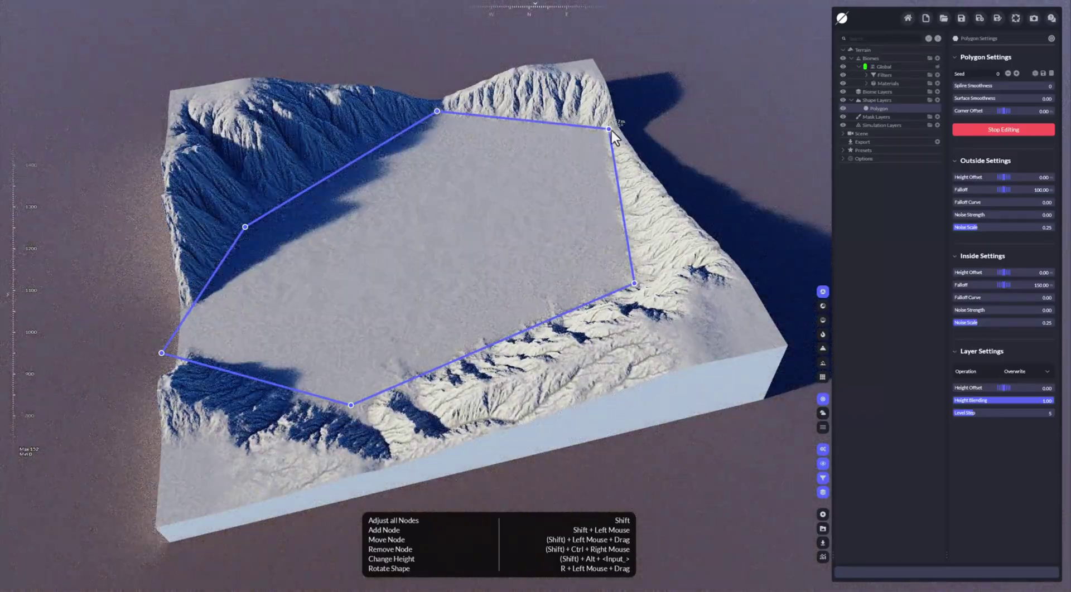
left_click_drag(609, 129, 615, 136)
left_click_drag(634, 284, 663, 297)
left_click_drag(351, 406, 353, 409)
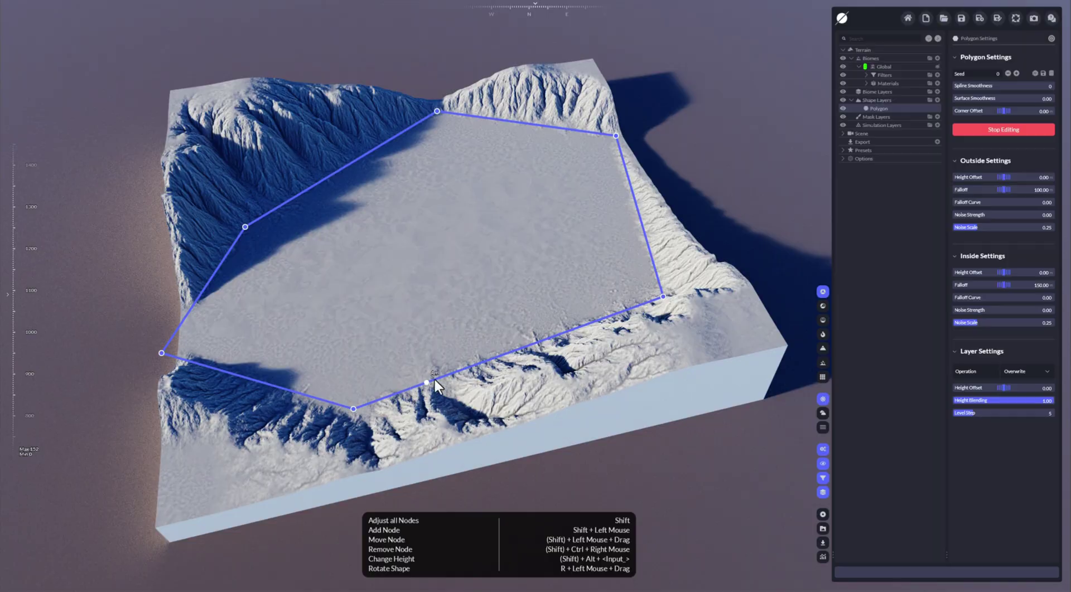
Add nodes along the edges to round the outline and increase the corner offset.
left_click_drag(552, 337, 554, 373)
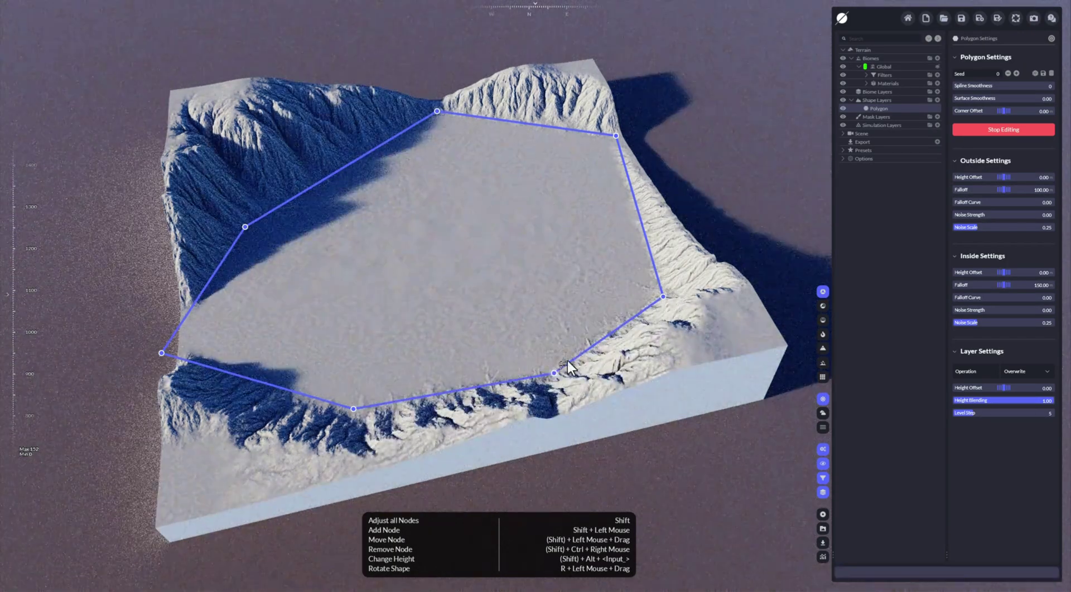
left_click_drag(643, 218, 668, 212, "shift")
left_click(326, 178, "shift")
left_click_drag(330, 179, 320, 167)
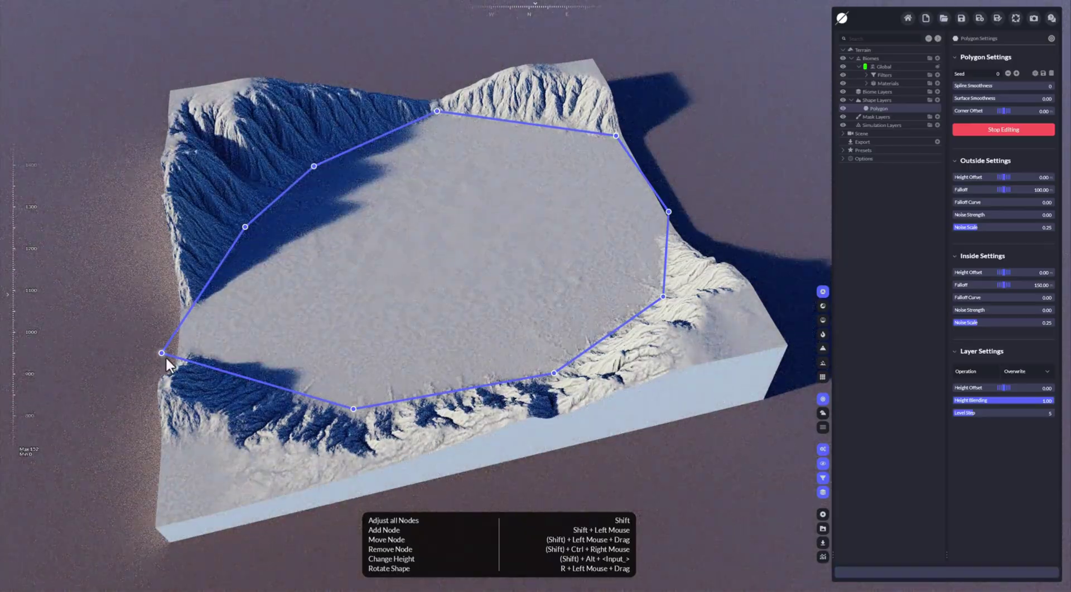
left_click_drag(162, 353, 184, 346)
left_click_drag(217, 280, 180, 266, "shift")
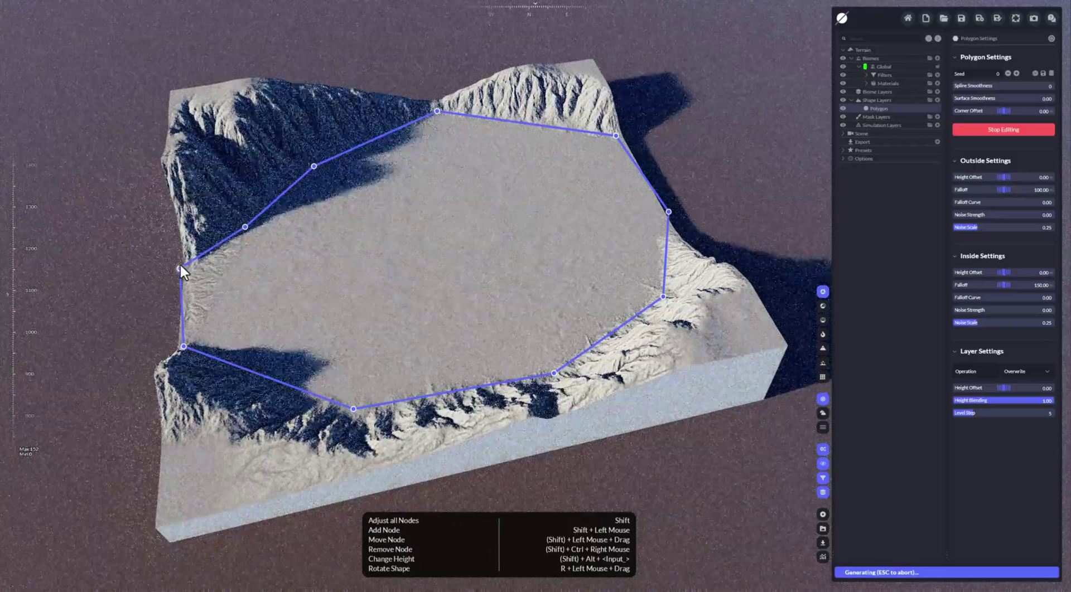
left_click_drag(244, 371, 251, 394, "shift")
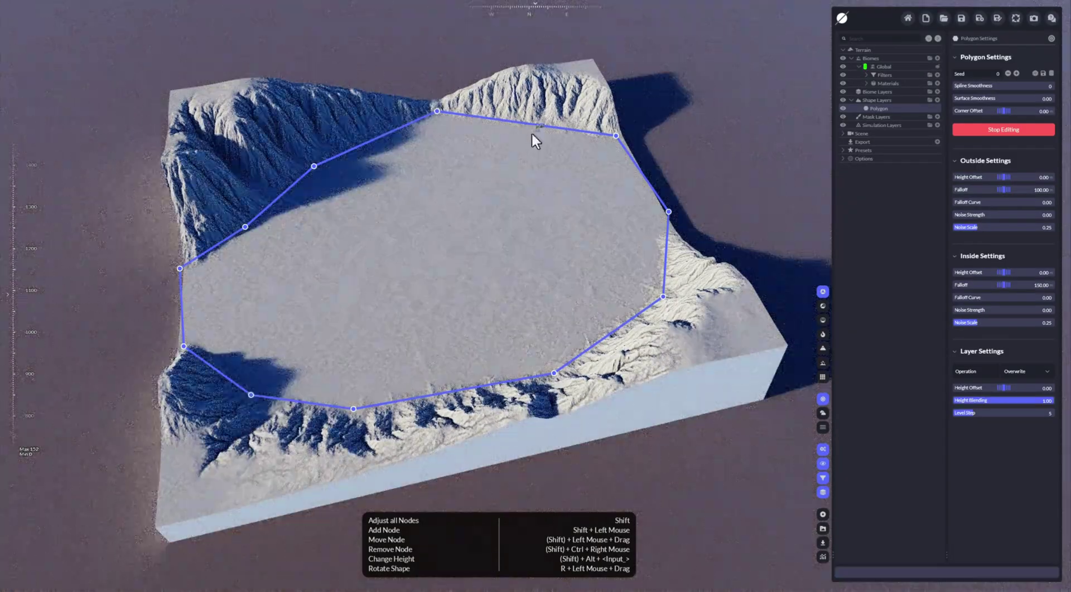
left_click_drag(534, 125, 538, 134, "shift")
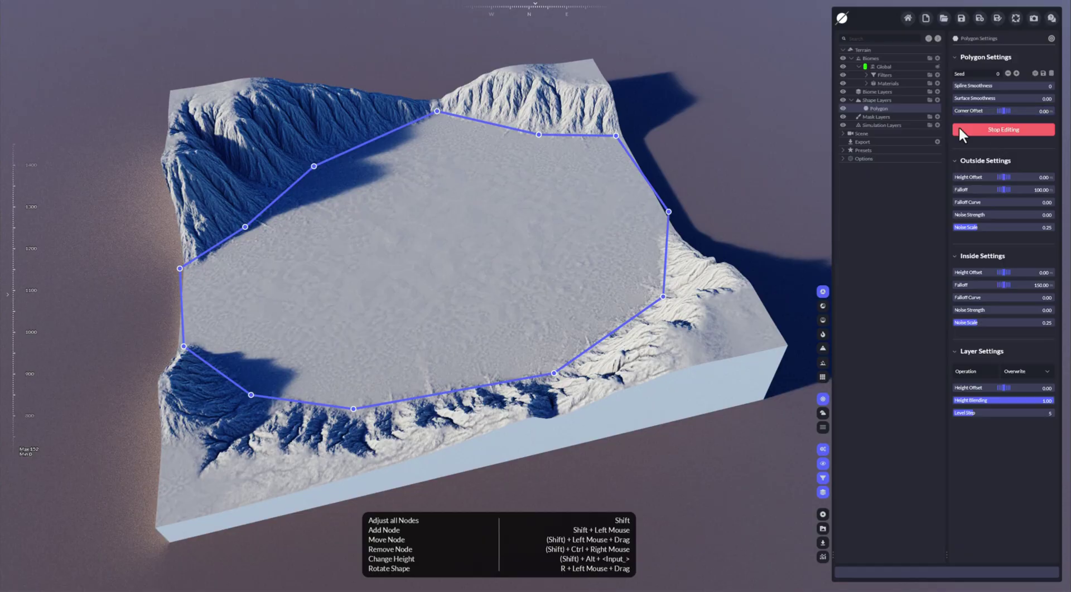
left_click_drag(1004, 111, 968, 122)
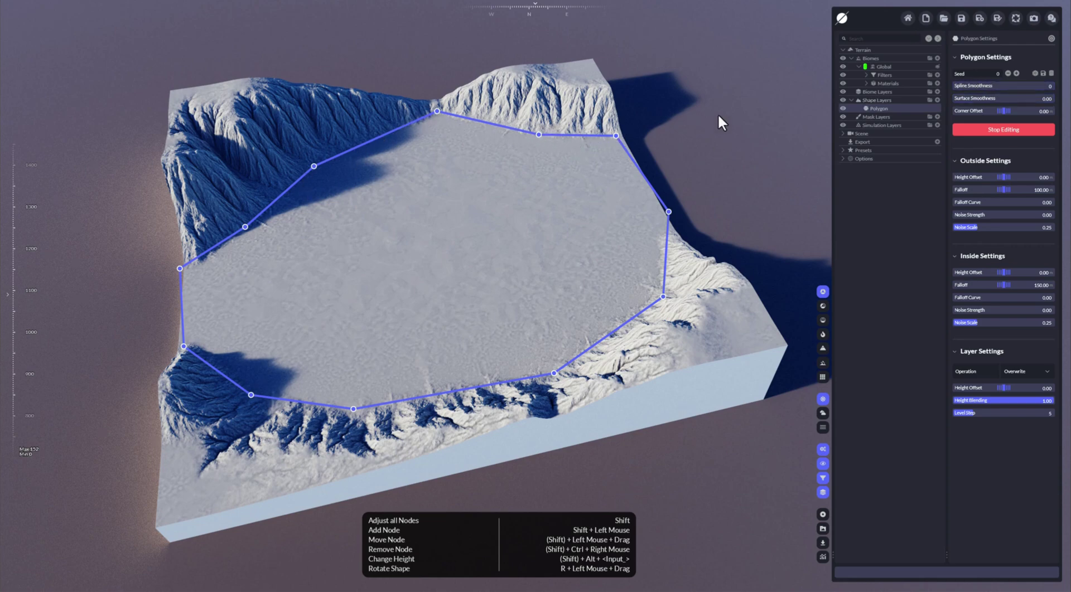
Smooth the spline and tune outside settings: falloff curve 0.05, noise strength 0.37, noise scale 0.10.
mouse_move(992, 87)
left_mouse_down()
mouse_move(1003, 76)
mouse_move(992, 98)
mouse_move(977, 98)
left_mouse_up()
left_click_drag(1005, 179, 988, 215)
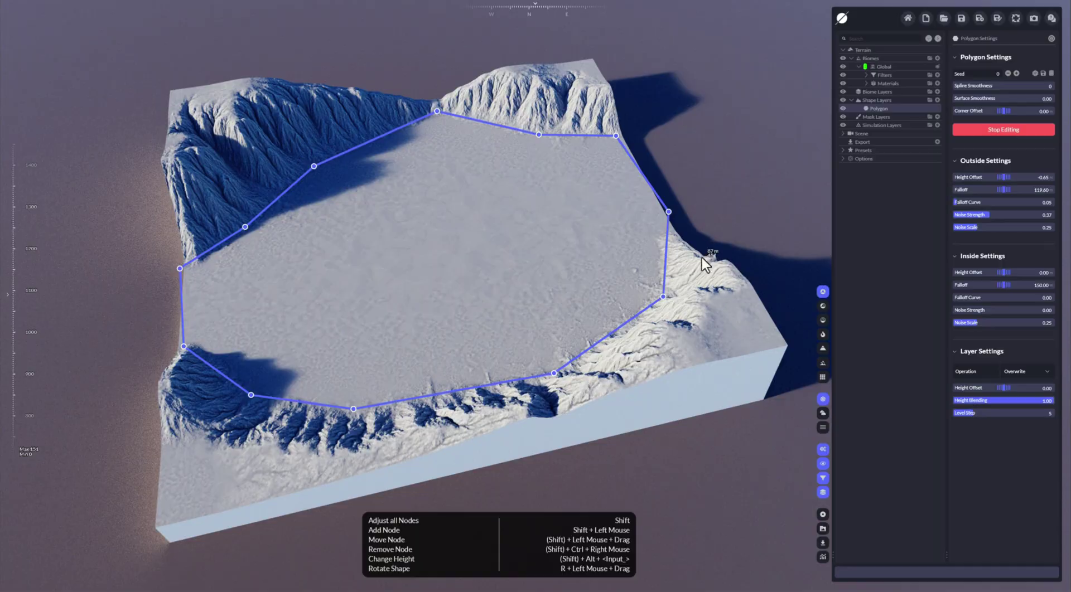
left_click_drag(978, 227, 965, 227)
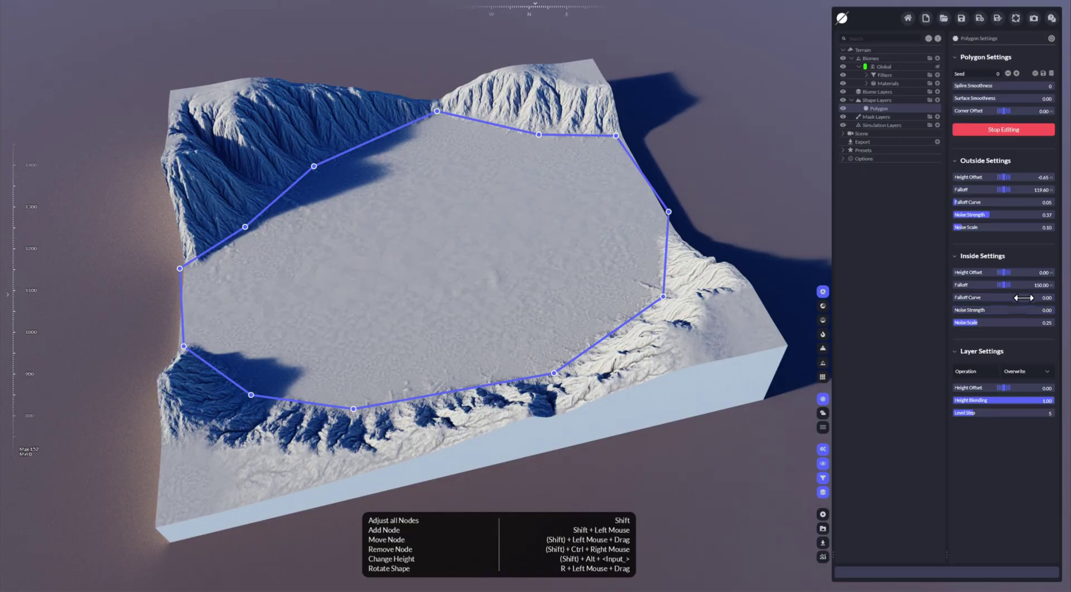
Set the inside height offset to 34.15 and the inside falloff to 206.40.
left_click_drag(996, 270, 1036, 270)
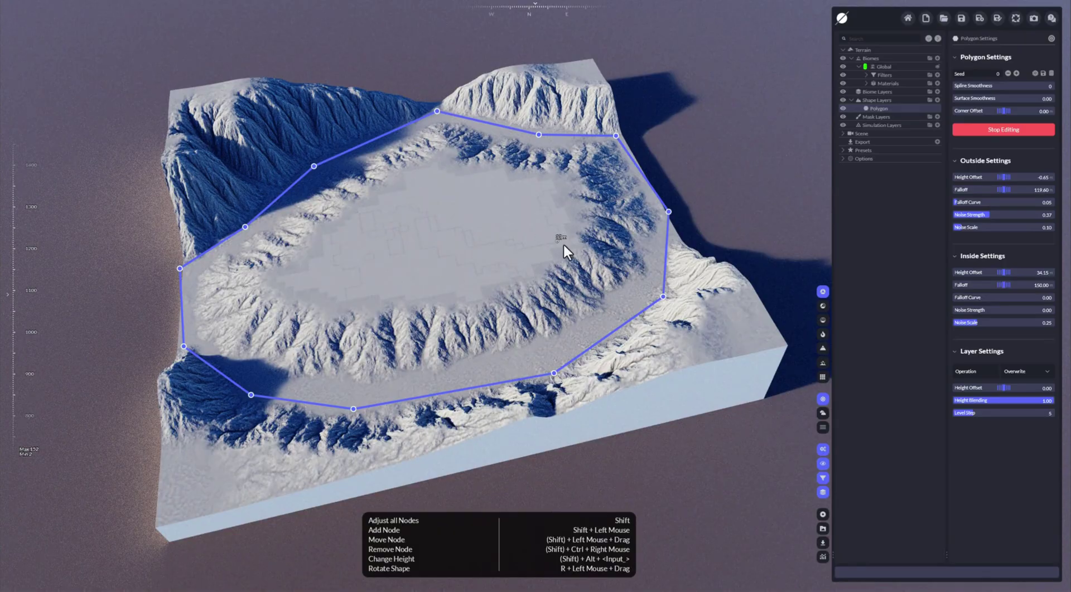
left_click_drag(1008, 285, 1004, 323)
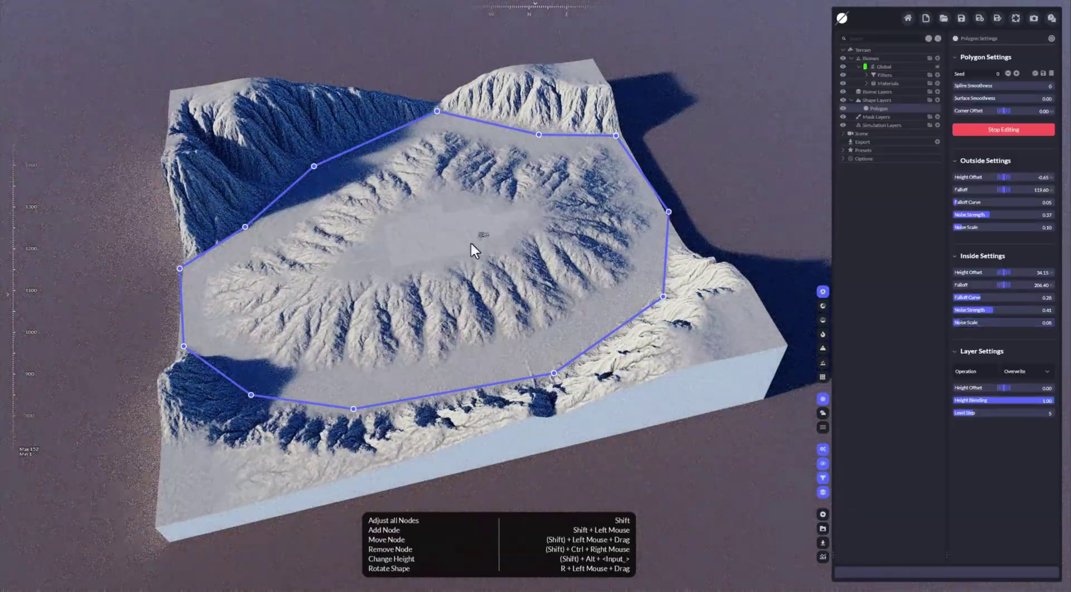
Toggle the Advanced Erosion filter off and on to compare, then reselect the Polygon layer.
left_click(864, 76)
left_click(867, 75)
left_click(843, 83)
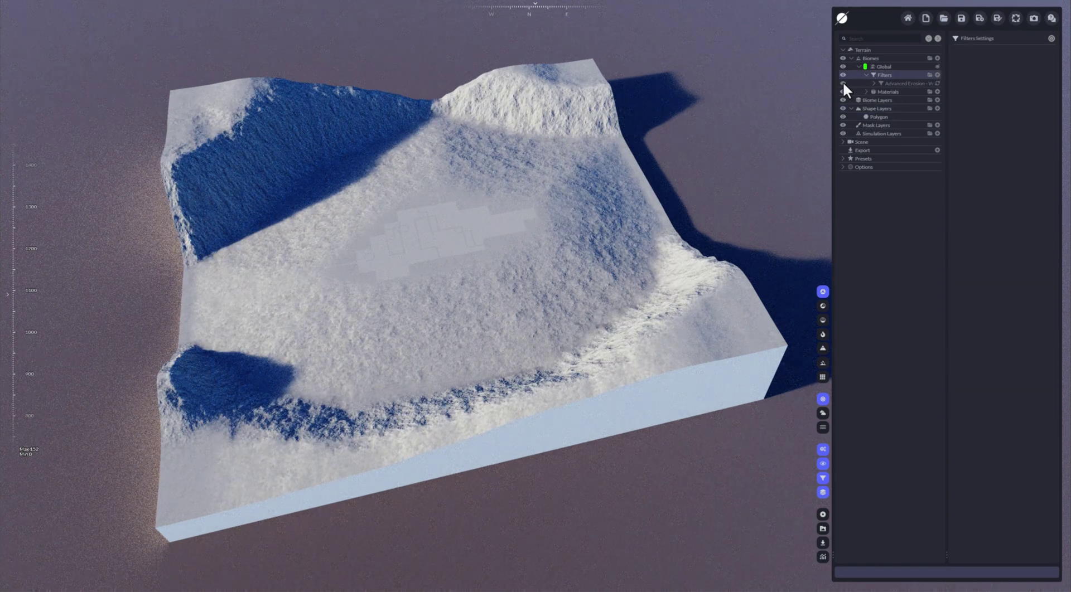
left_click(843, 82)
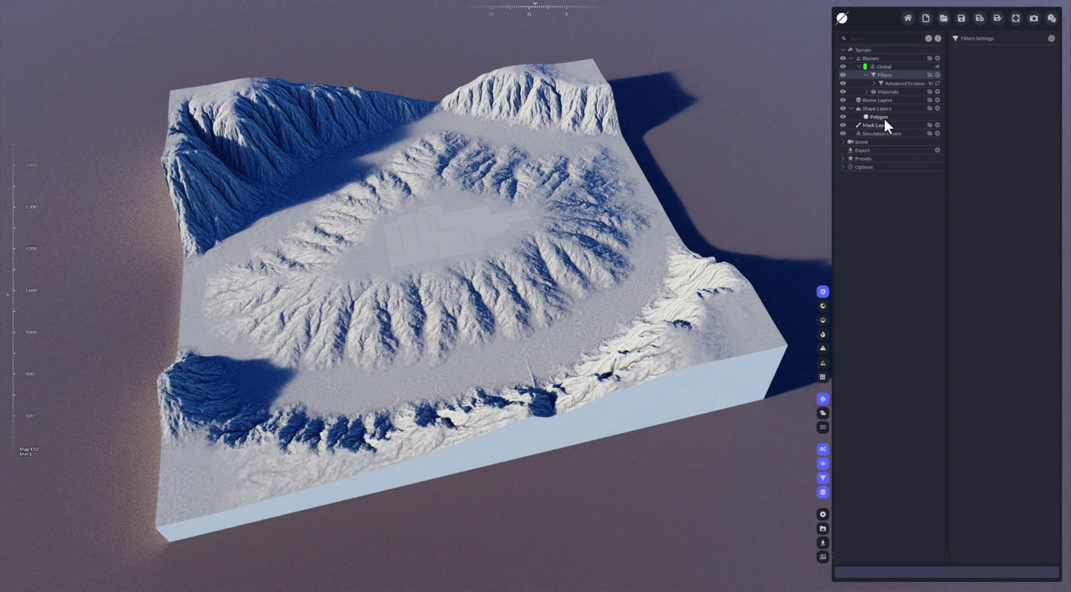
left_click(880, 117)
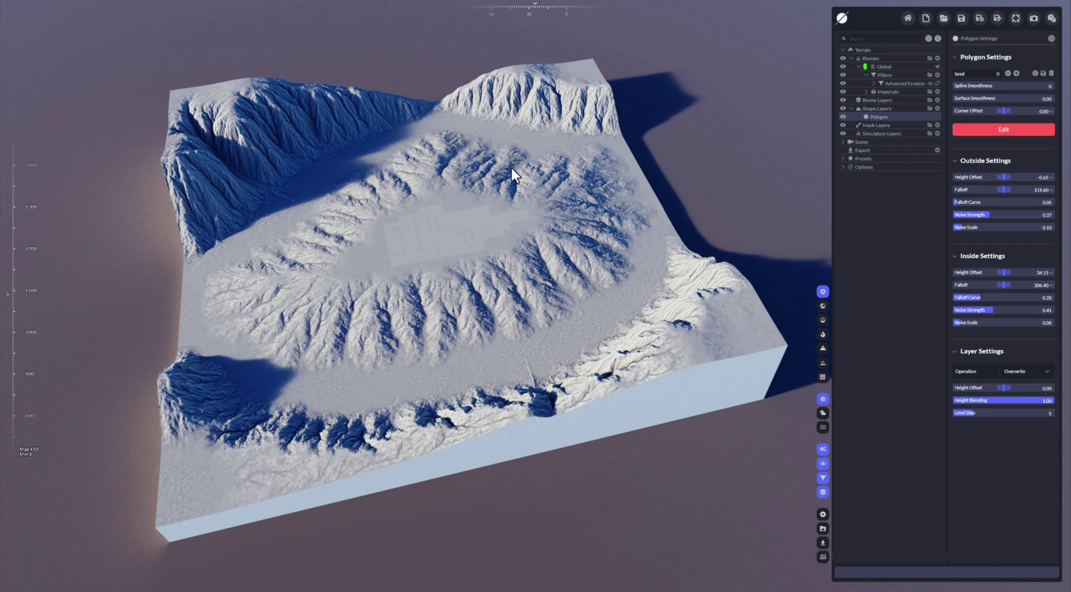
Raise the layer height offset to 15.70 and, after trying higher values, return level step to 5.
left_click(1020, 133)
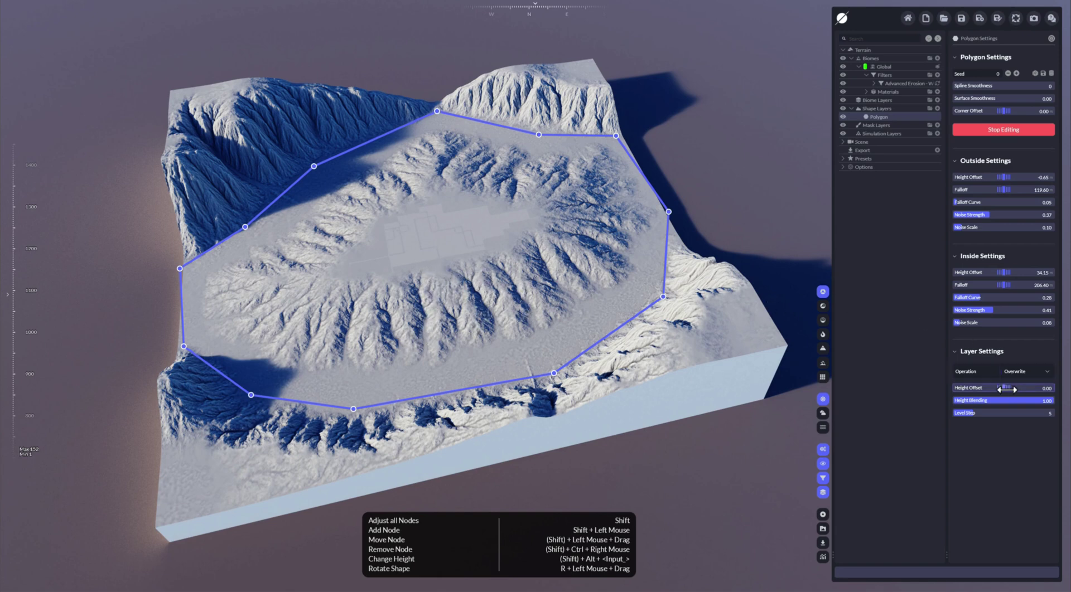
left_click_drag(1002, 389, 1023, 393)
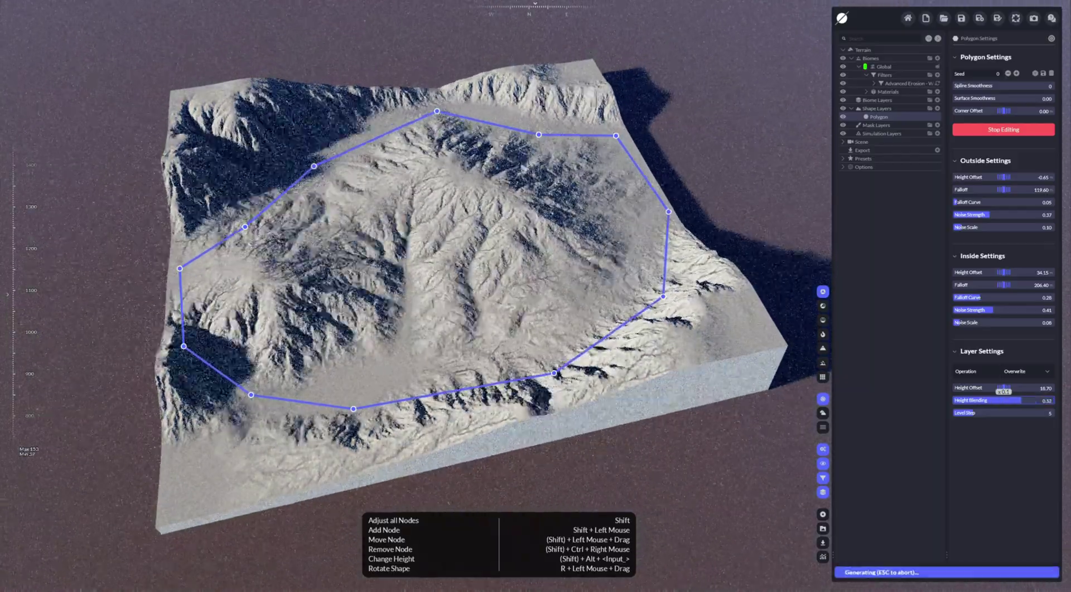
left_click_drag(1004, 413, 1021, 412)
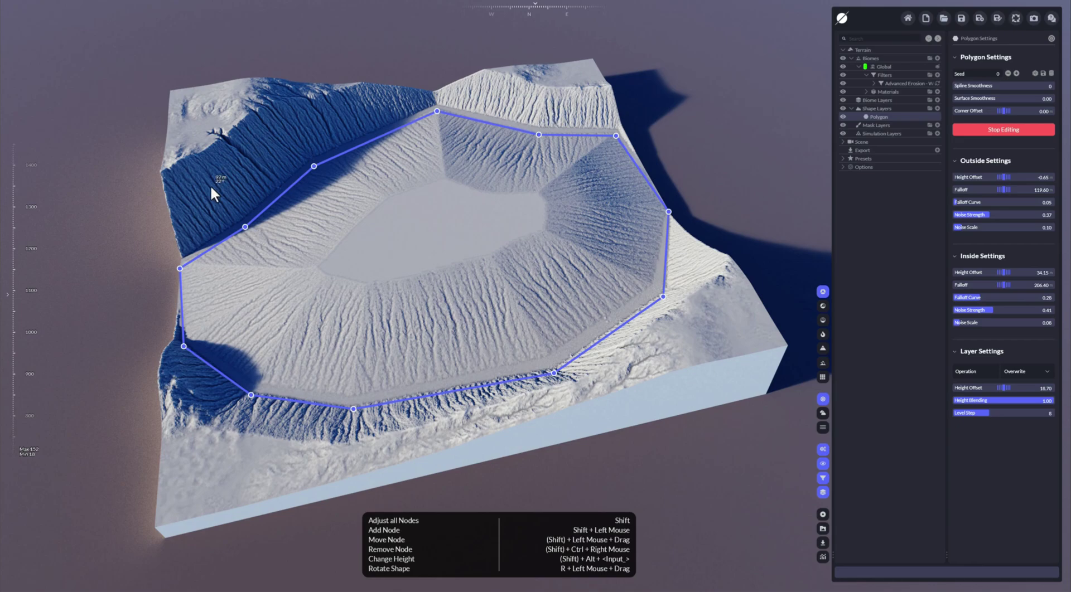
left_click_drag(993, 413, 989, 415)
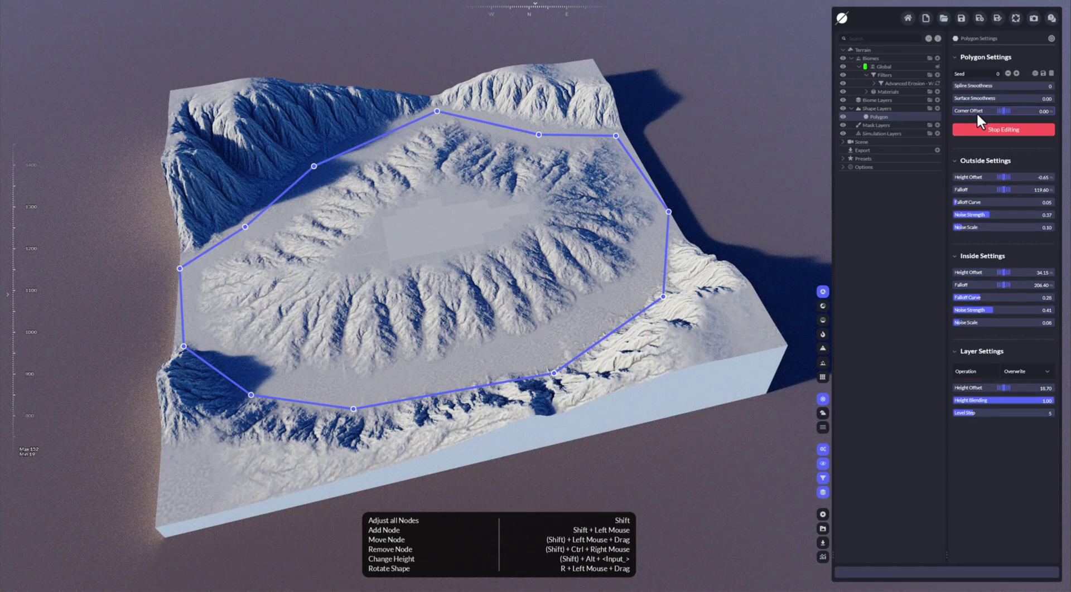